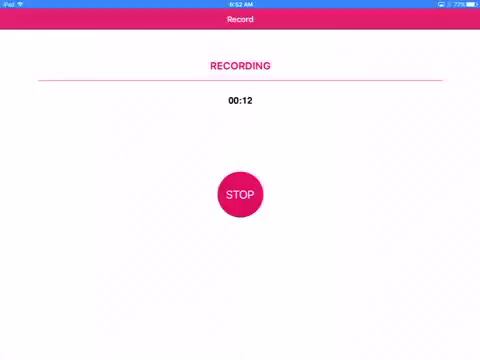
Leave AirShou for the iPad home screen while the screen recording keeps running
{"action": "key", "text": "super"}
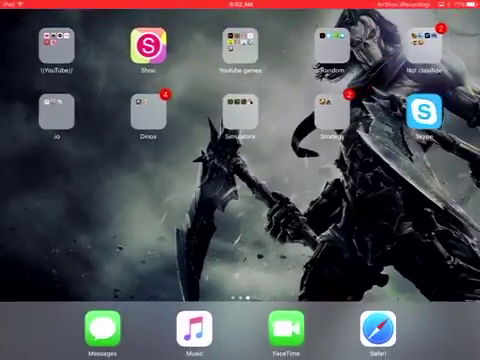
{"action": "key", "text": "super"}
{"action": "key", "text": "super"}
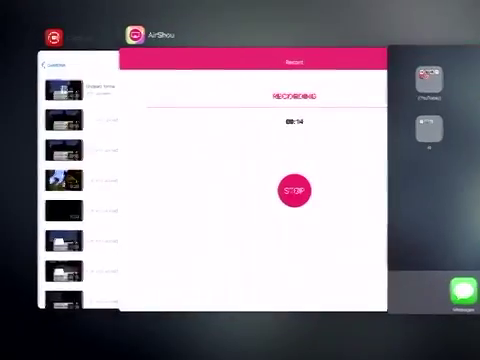
{"action": "key", "text": "super"}
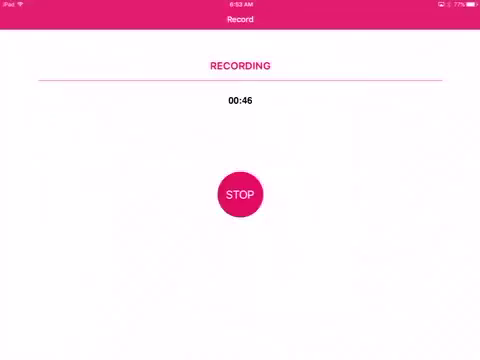
{"action": "key", "text": "super"}
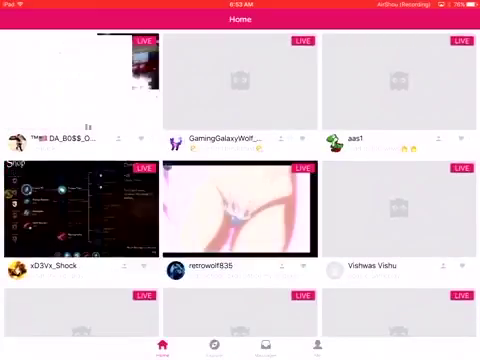
{"action": "scroll", "coordinate": [240, 190], "scroll_direction": "down", "scroll_amount": 3}
{"action": "scroll", "coordinate": [240, 190], "scroll_direction": "up", "scroll_amount": 1}
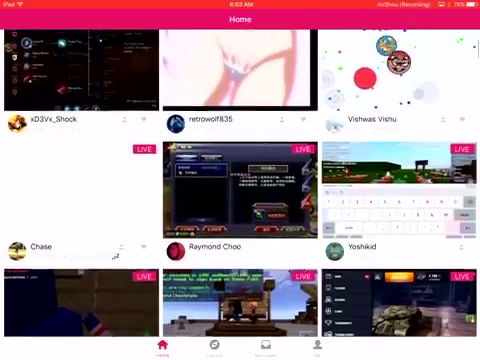
{"action": "scroll", "coordinate": [240, 190], "scroll_direction": "down", "scroll_amount": 3}
{"action": "scroll", "coordinate": [240, 190], "scroll_direction": "down", "scroll_amount": 3}
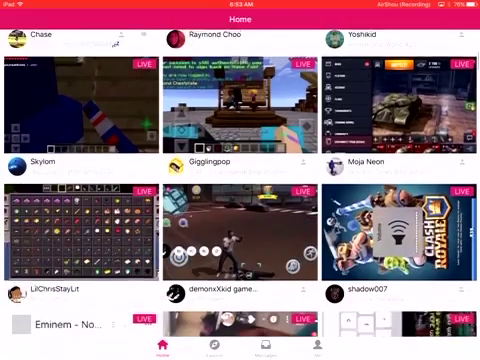
{"action": "scroll", "coordinate": [240, 190], "scroll_direction": "down", "scroll_amount": 2}
{"action": "scroll", "coordinate": [240, 190], "scroll_direction": "down", "scroll_amount": 3}
{"action": "scroll", "coordinate": [240, 190], "scroll_direction": "down", "scroll_amount": 1}
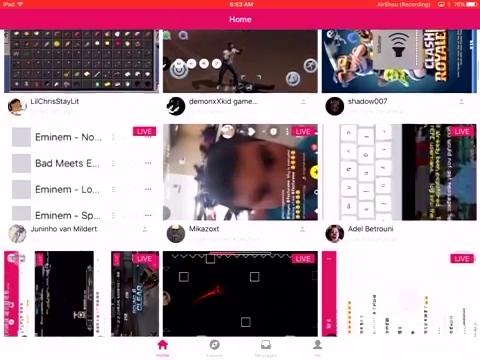
{"action": "scroll", "coordinate": [240, 190], "scroll_direction": "down", "scroll_amount": 3}
{"action": "scroll", "coordinate": [240, 190], "scroll_direction": "down", "scroll_amount": 3}
{"action": "scroll", "coordinate": [240, 190], "scroll_direction": "down", "scroll_amount": 1}
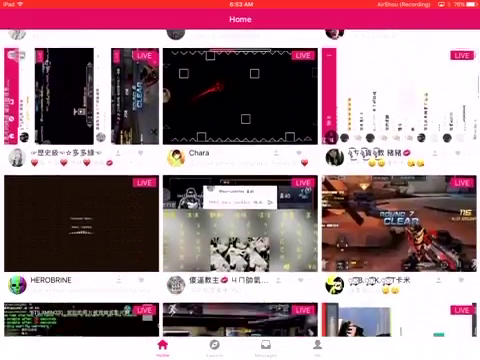
{"action": "scroll", "coordinate": [240, 190], "scroll_direction": "down", "scroll_amount": 3}
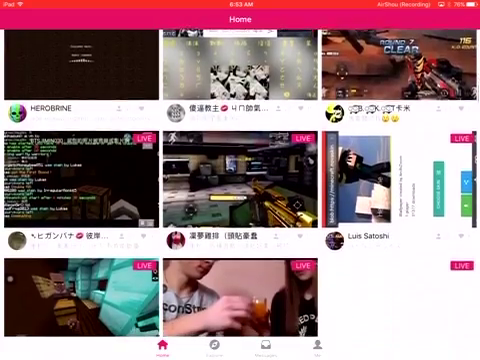
{"action": "scroll", "coordinate": [240, 190], "scroll_direction": "down", "scroll_amount": 3}
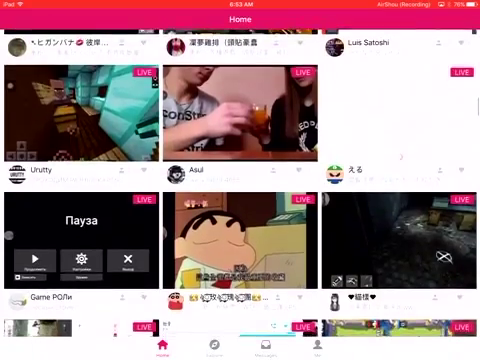
{"action": "scroll", "coordinate": [240, 190], "scroll_direction": "down", "scroll_amount": 5}
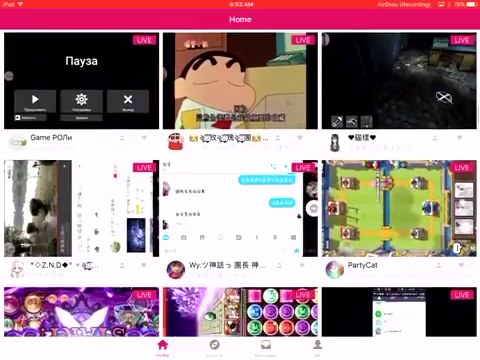
{"action": "scroll", "coordinate": [240, 190], "scroll_direction": "down", "scroll_amount": 2}
{"action": "scroll", "coordinate": [240, 190], "scroll_direction": "down", "scroll_amount": 2}
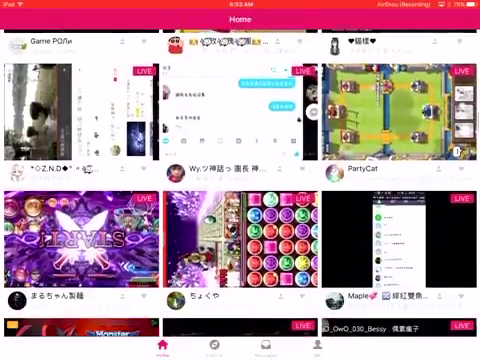
{"action": "scroll", "coordinate": [240, 190], "scroll_direction": "down", "scroll_amount": 4}
{"action": "scroll", "coordinate": [240, 190], "scroll_direction": "down", "scroll_amount": 4}
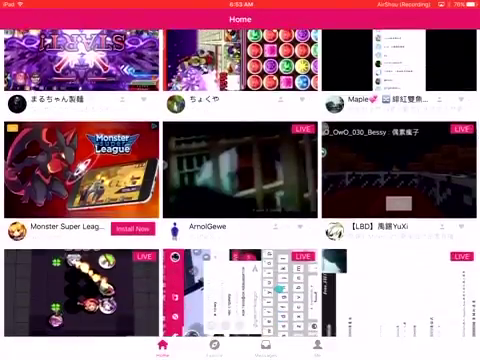
{"action": "left_click", "coordinate": [317, 347]}
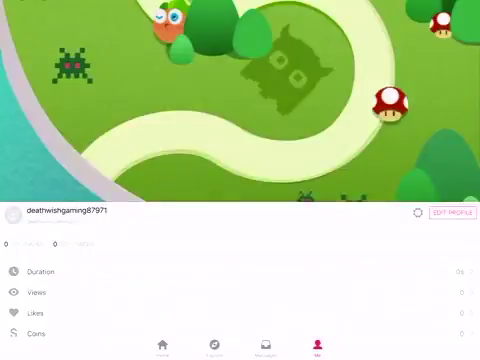
{"action": "key", "text": "super"}
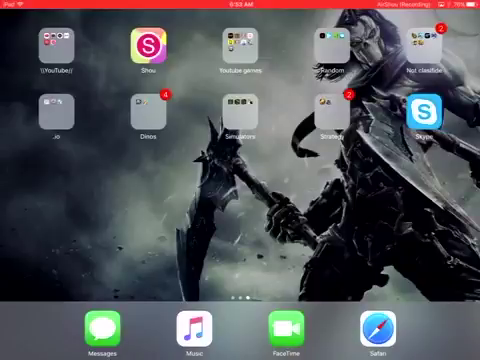